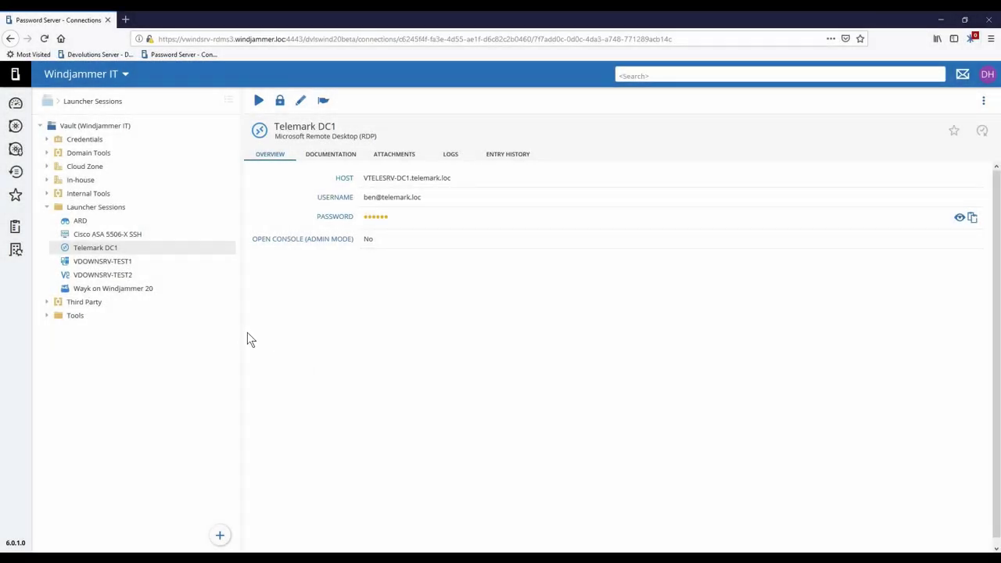
# - Launch the Telemark DC1 connection and open its link in Devolutions Launcher
pyautogui.click(259, 102)
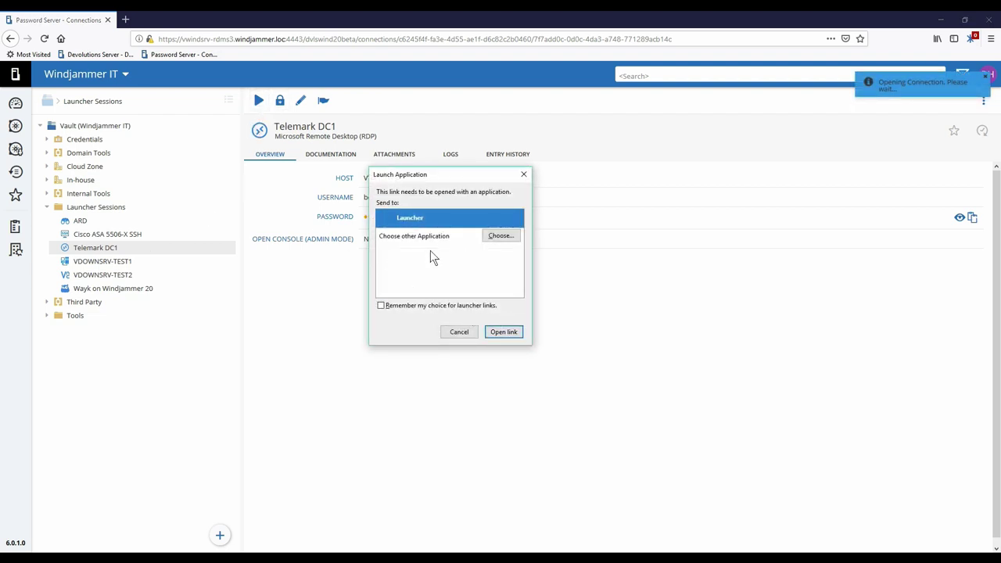
pyautogui.click(505, 333)
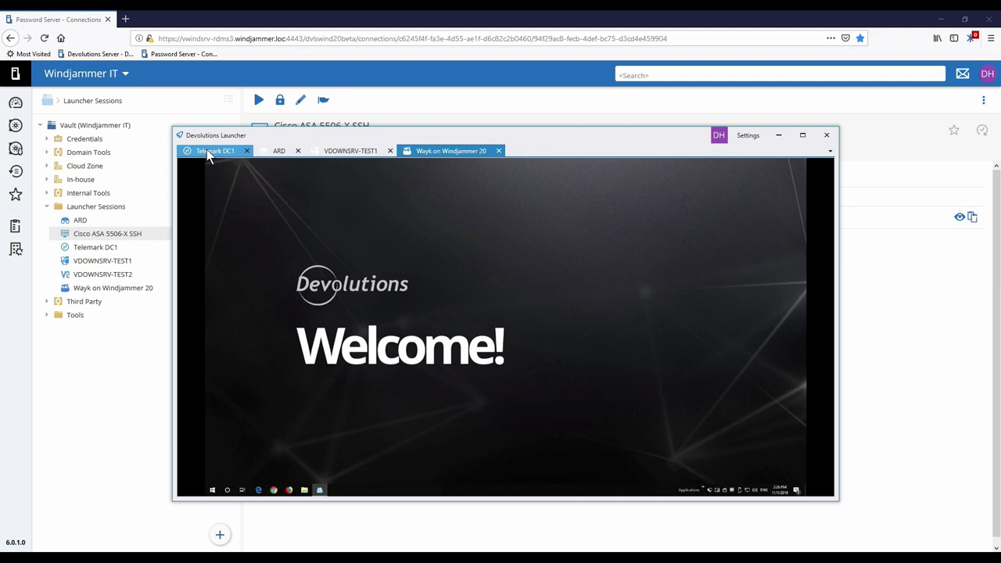
# - View each Launcher session in turn: Telemark DC1, ARD, VDOWNSRV-TEST1, then Wayk on Windjammer 20
pyautogui.click(206, 149)
pyautogui.click(270, 154)
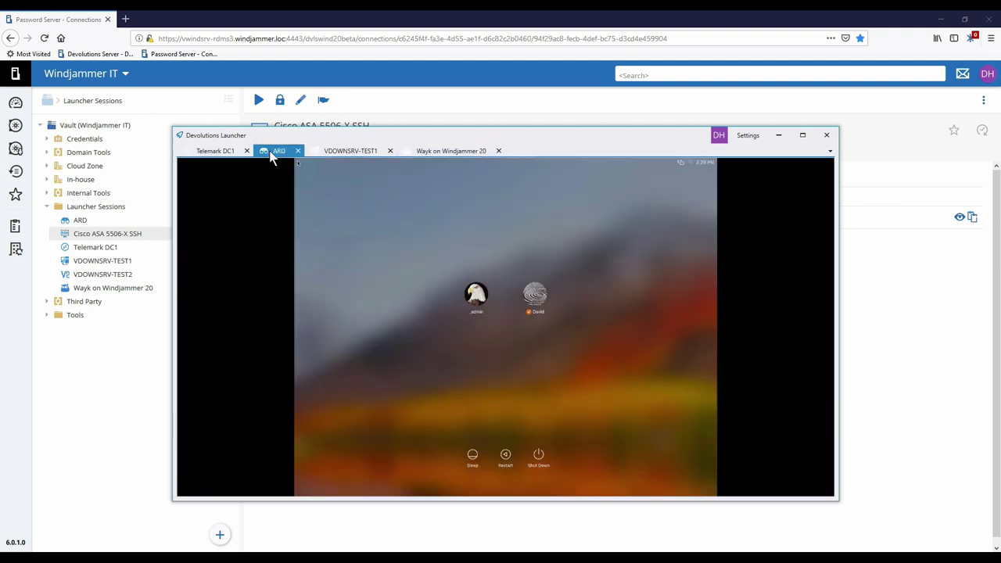
pyautogui.click(335, 152)
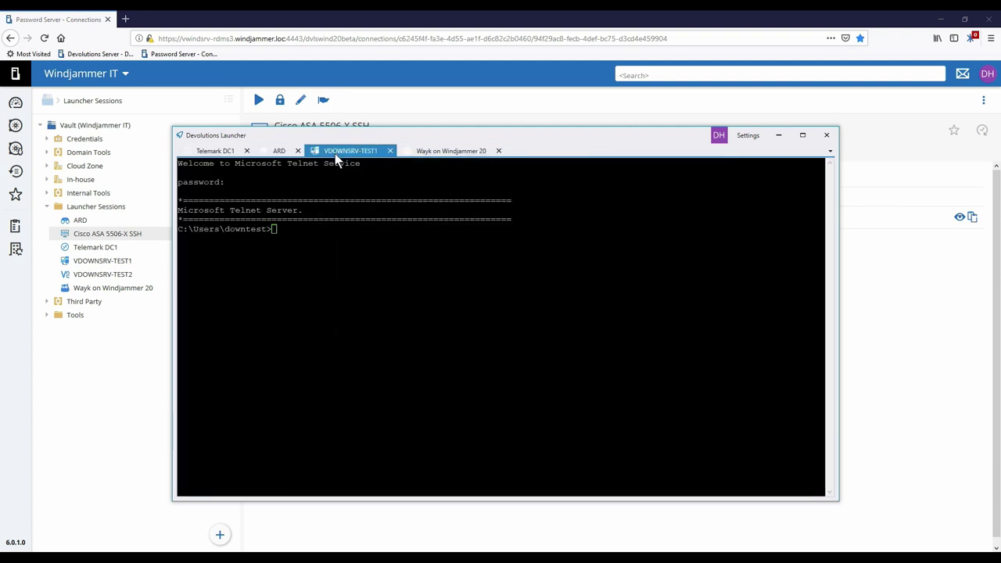
pyautogui.click(432, 152)
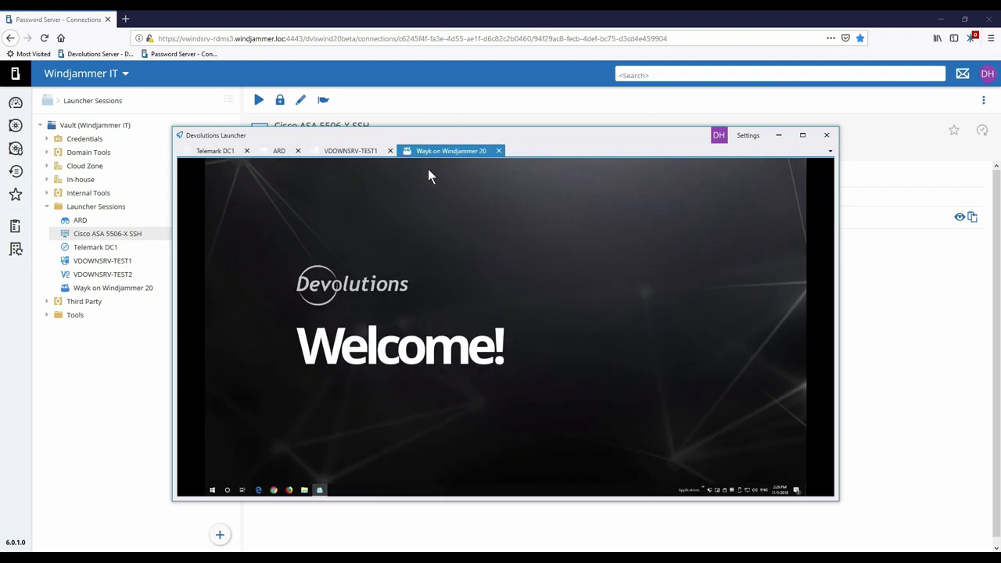
# - Launch the VDOWNSRV-TEST2 VNC connection from the web vault and send it to Launcher
pyautogui.click(113, 280)
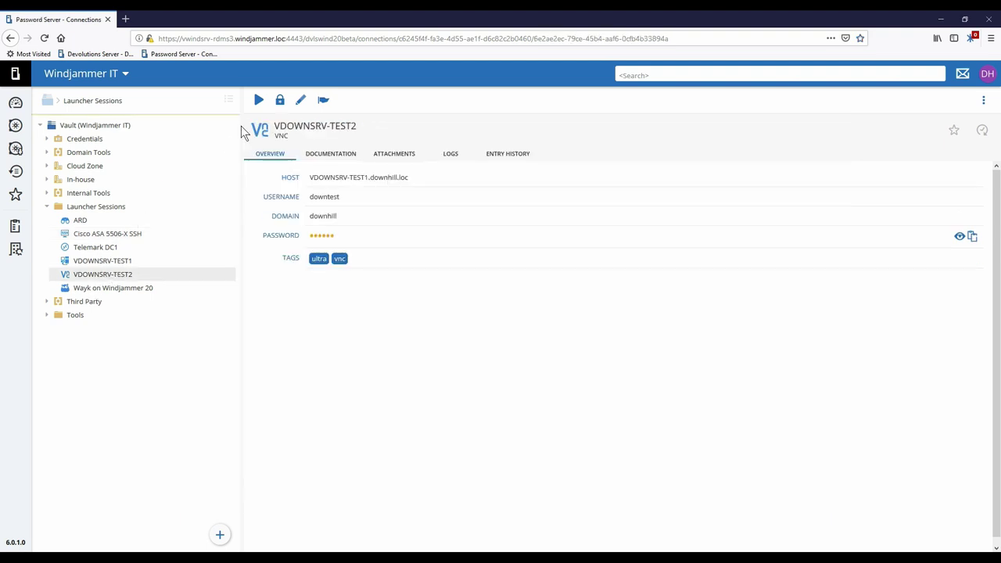
pyautogui.click(258, 99)
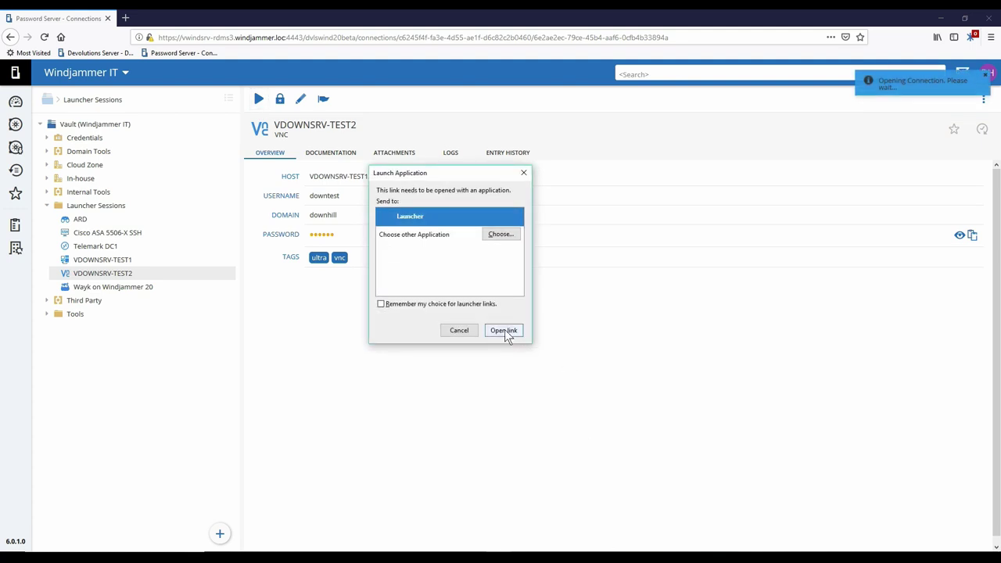
pyautogui.click(503, 330)
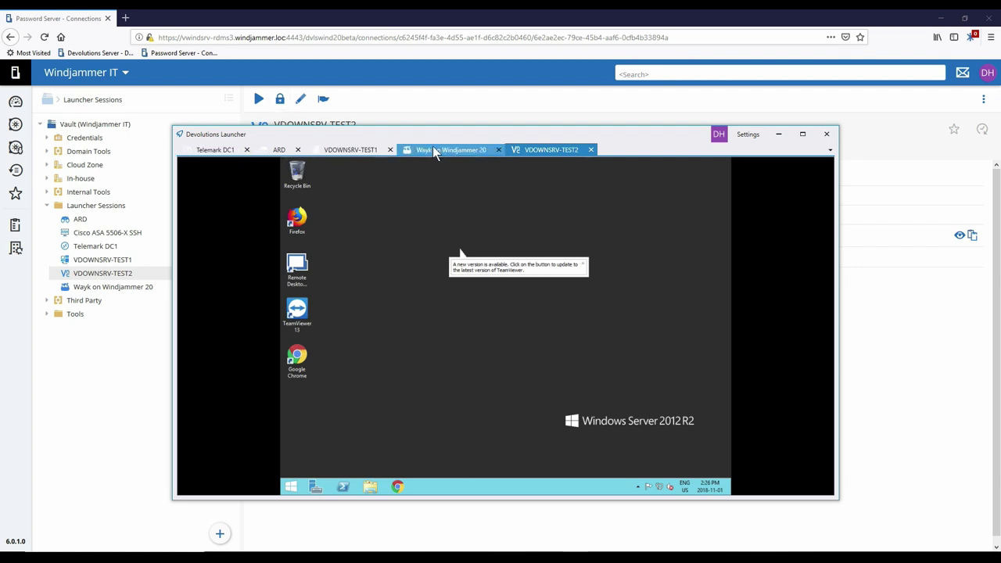
# - Cycle through all five Launcher sessions, ending on the new VDOWNSRV-TEST2 desktop
pyautogui.click(223, 150)
pyautogui.click(279, 150)
pyautogui.click(348, 150)
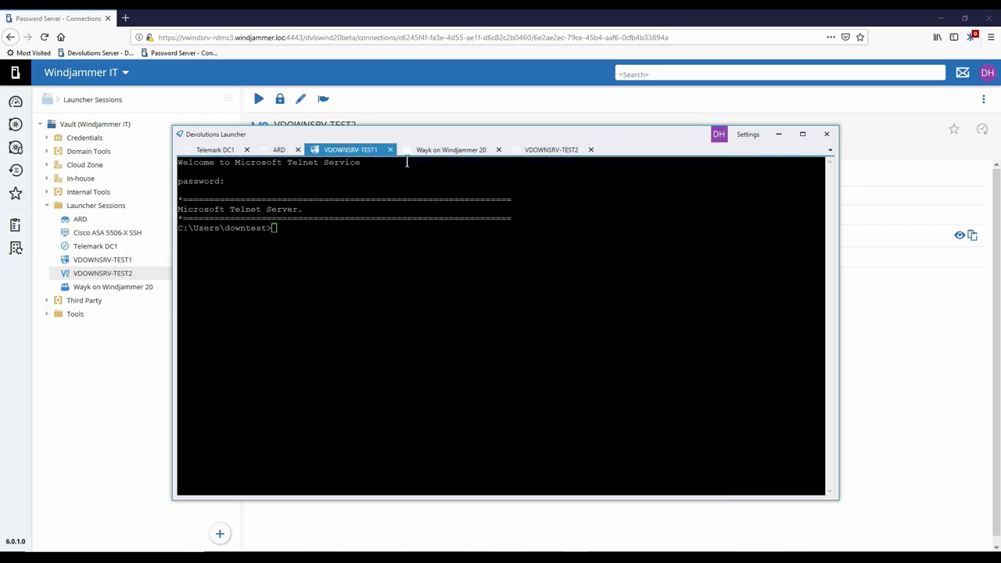
pyautogui.click(446, 150)
pyautogui.click(541, 153)
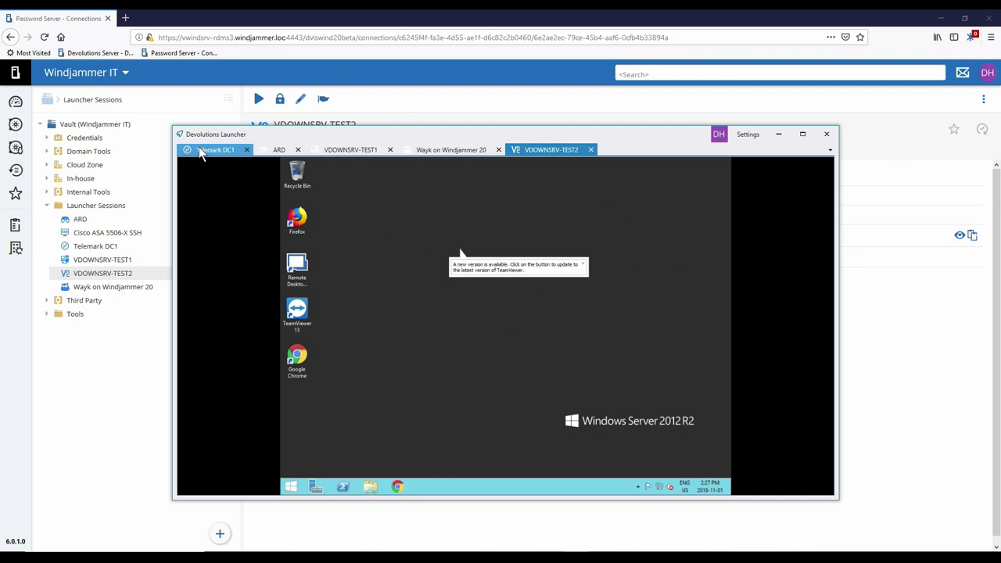
# - Float the Telemark DC1 session tab out into its own window
pyautogui.click(201, 151)
pyautogui.rightClick(199, 150)
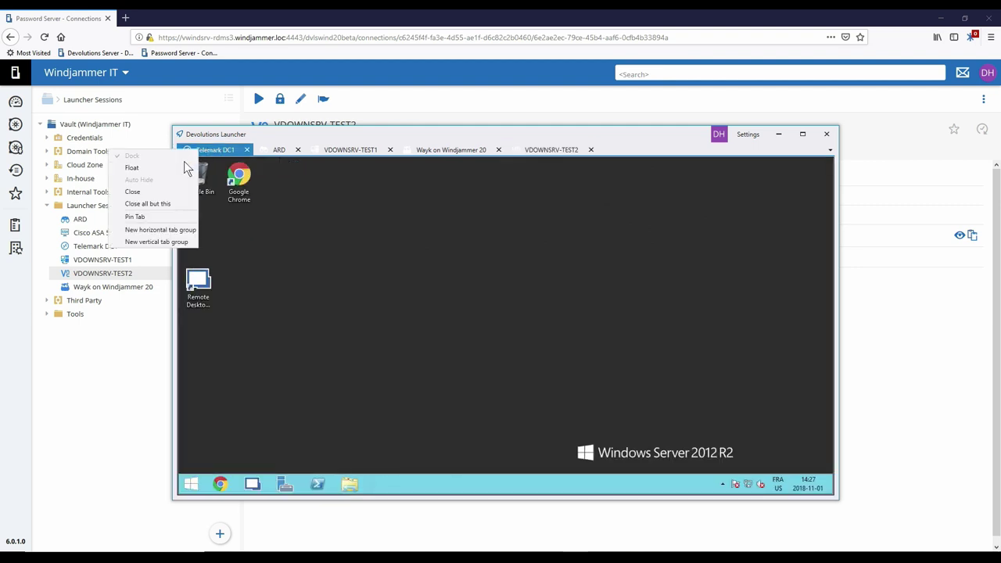
pyautogui.click(179, 167)
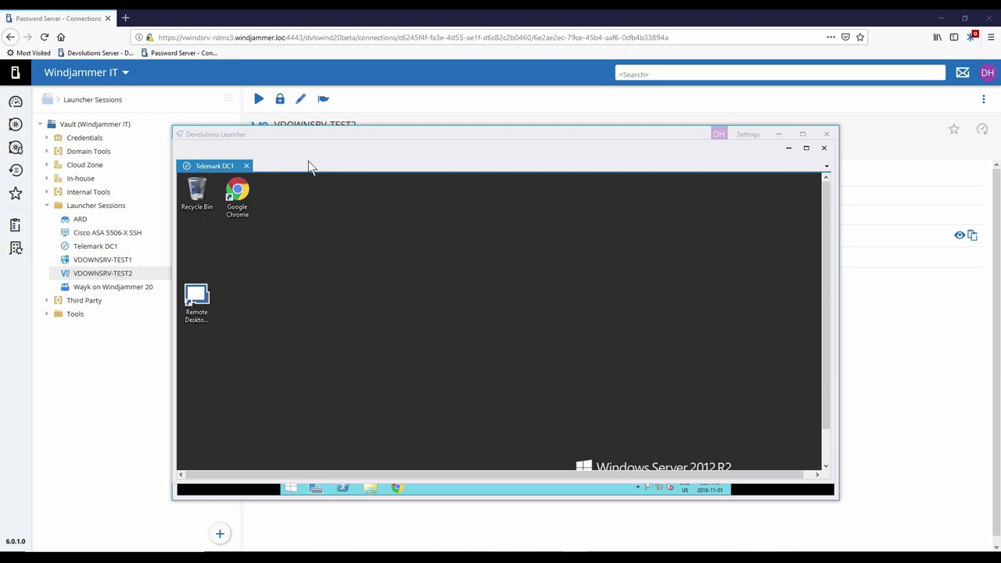
# - Reposition both windows, then dock Telemark DC1 back into the main Launcher tab strip
pyautogui.moveTo(298, 135)
pyautogui.mouseDown()
pyautogui.moveTo(265, 92)
pyautogui.moveTo(244, 88)
pyautogui.mouseUp()
pyautogui.moveTo(240, 152)
pyautogui.mouseDown()
pyautogui.moveTo(405, 217)
pyautogui.moveTo(375, 153)
pyautogui.mouseUp()
pyautogui.click(317, 100)
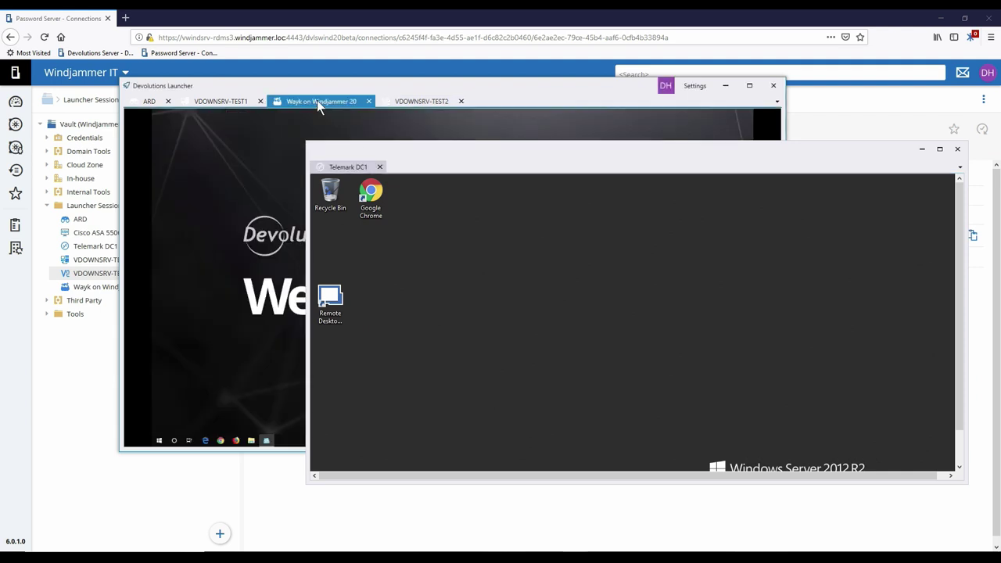
pyautogui.click(443, 162)
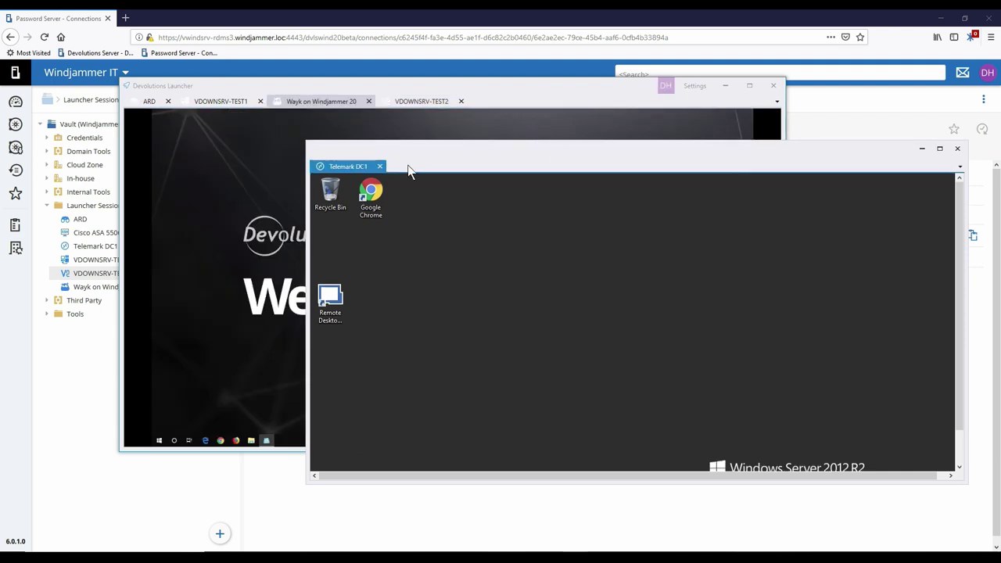
pyautogui.moveTo(408, 171); pyautogui.dragTo(476, 97)
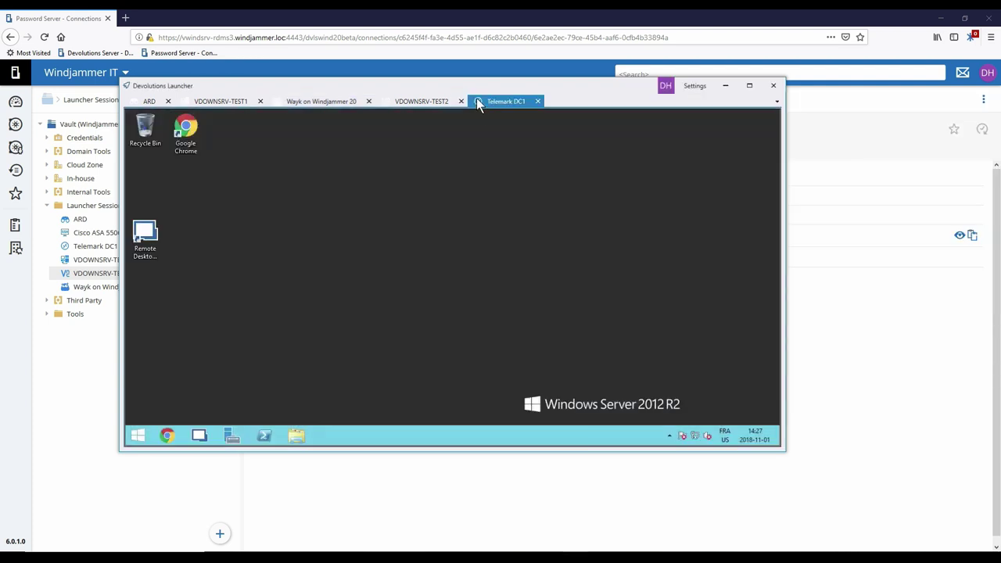
# - Dock ARD into a top pane and Wayk on Windjammer 20 into a pane to its right
pyautogui.click(146, 104)
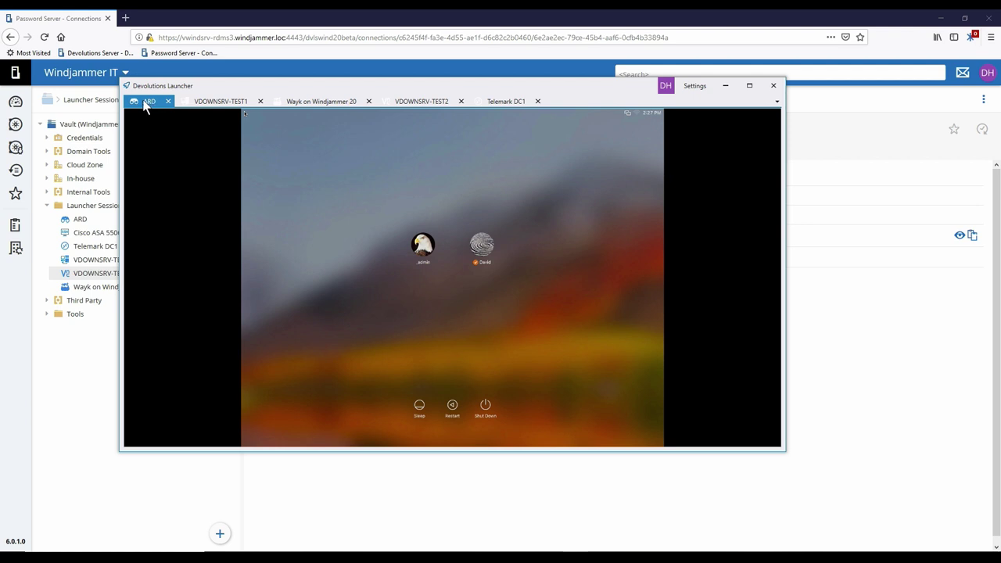
pyautogui.moveTo(146, 100)
pyautogui.mouseDown()
pyautogui.moveTo(153, 116)
pyautogui.moveTo(454, 254)
pyautogui.mouseUp()
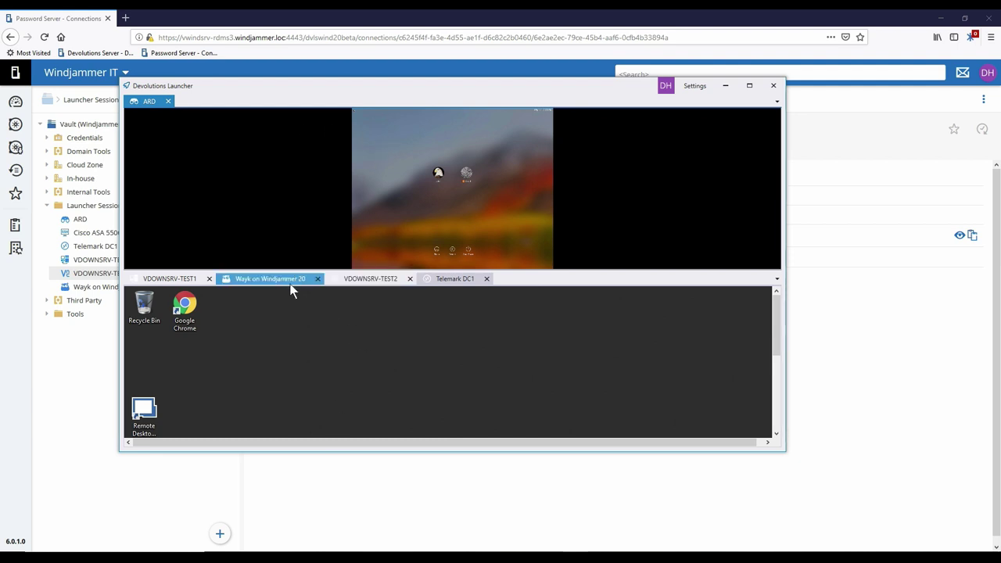
pyautogui.moveTo(253, 278); pyautogui.dragTo(405, 213)
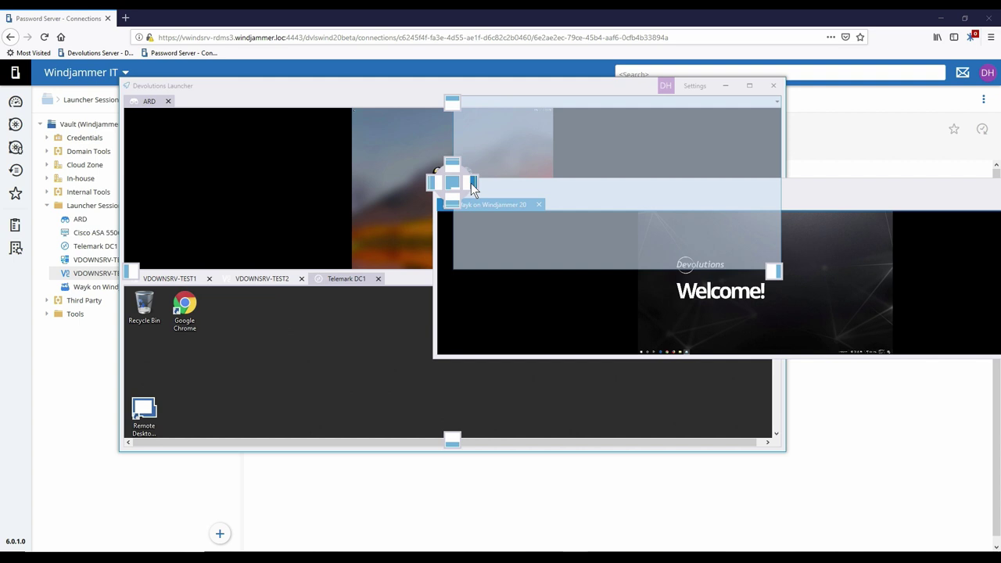
pyautogui.moveTo(405, 214); pyautogui.dragTo(469, 182)
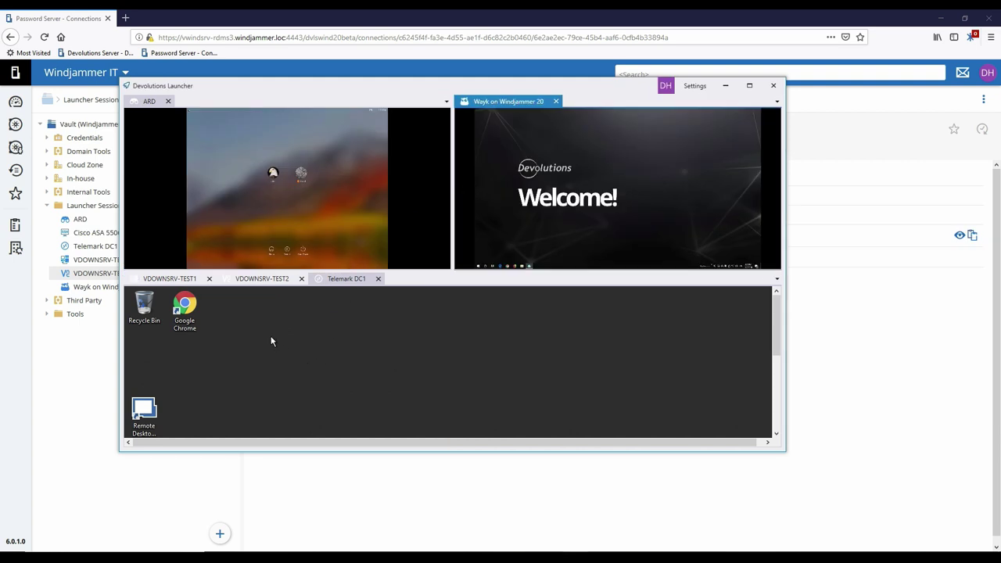
# - Close the Telemark DC1 tab in the bottom pane, keeping VDOWNSRV-TEST1 and VDOWNSRV-TEST2
pyautogui.click(254, 278)
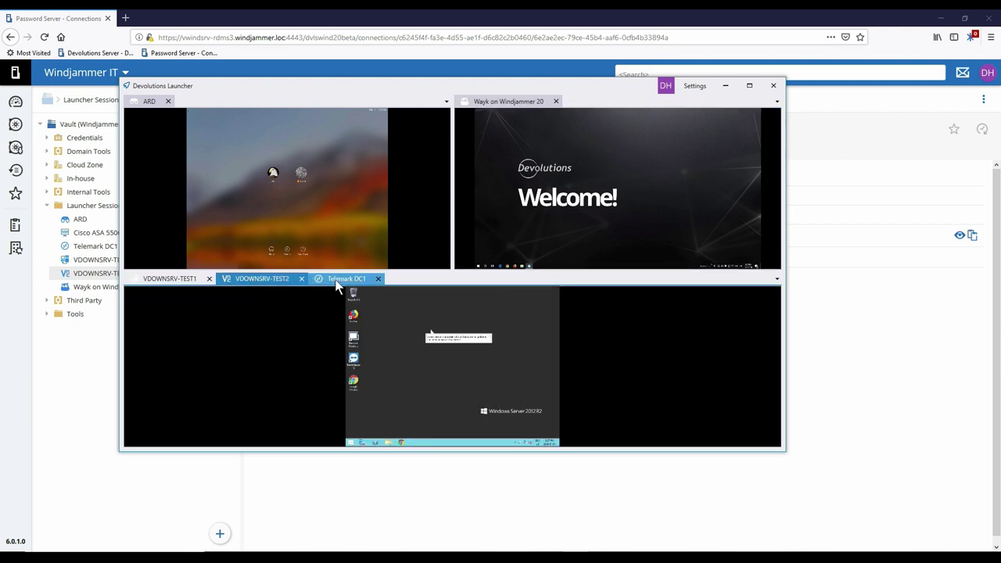
pyautogui.click(344, 279)
pyautogui.click(378, 279)
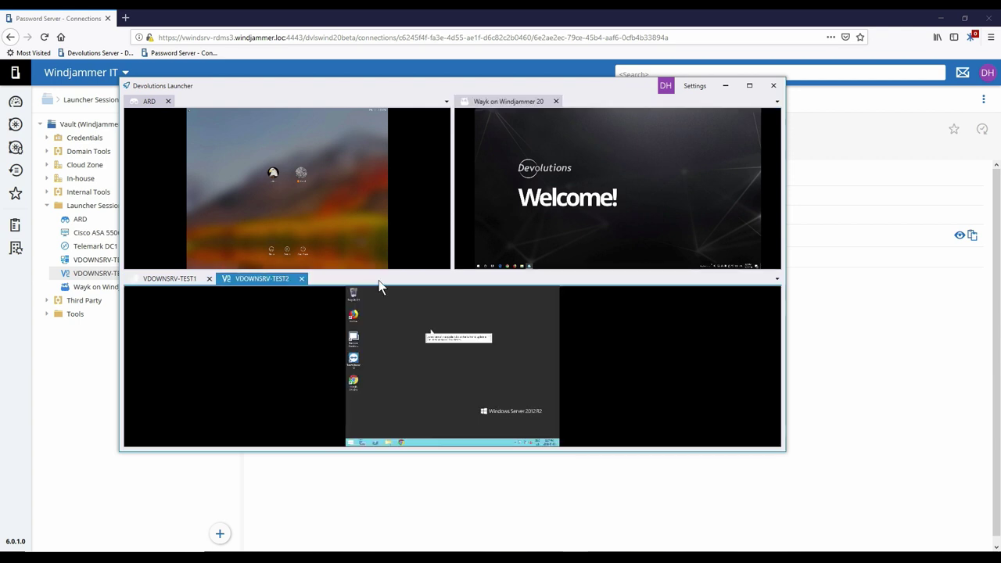